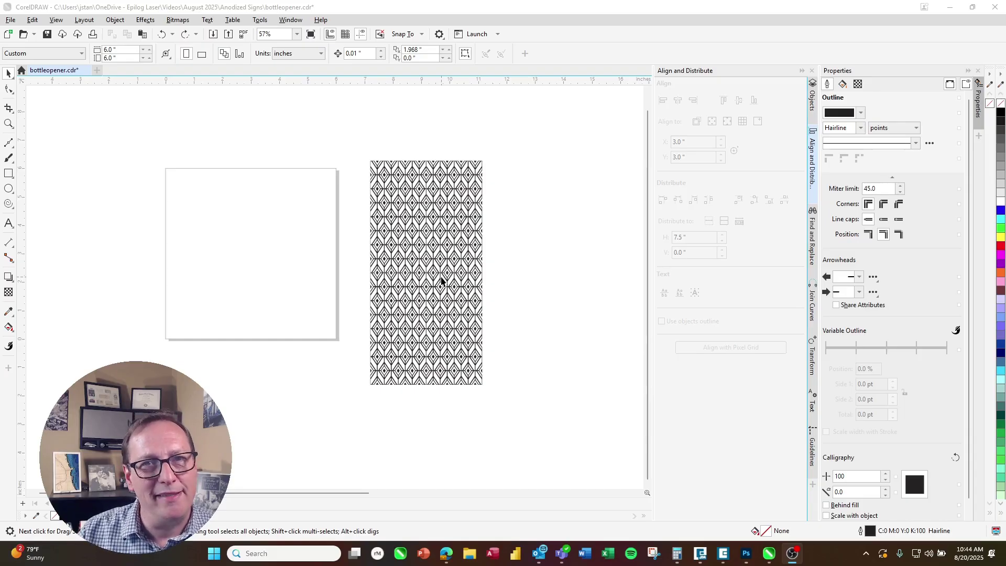
# Switch to Epilog Dashboard for the bottle opener's camera image and paste it onto the 6 × 6 inch page in CorelDRAW.
pyautogui.click(723, 553)
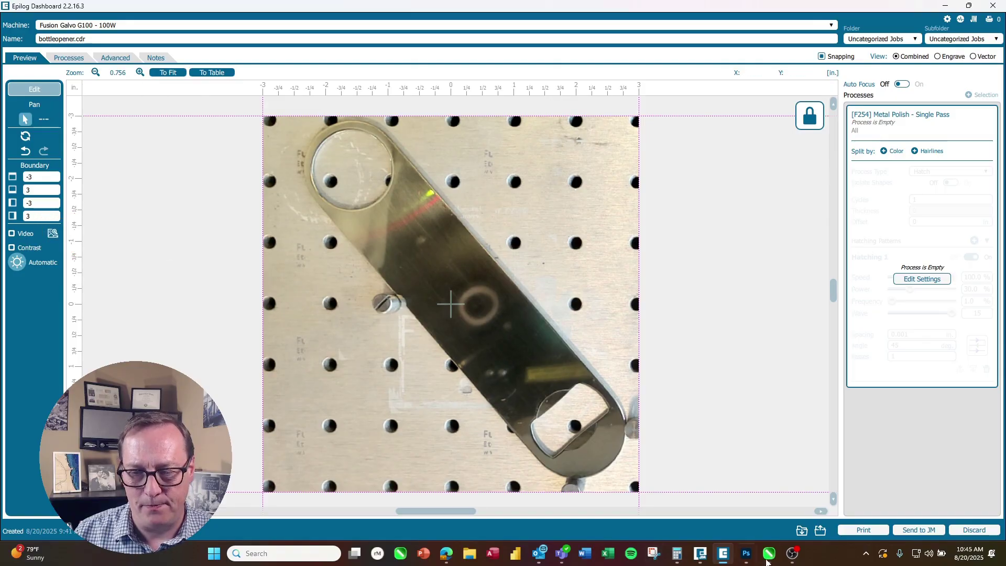
pyautogui.moveTo(767, 560)
pyautogui.click(733, 487)
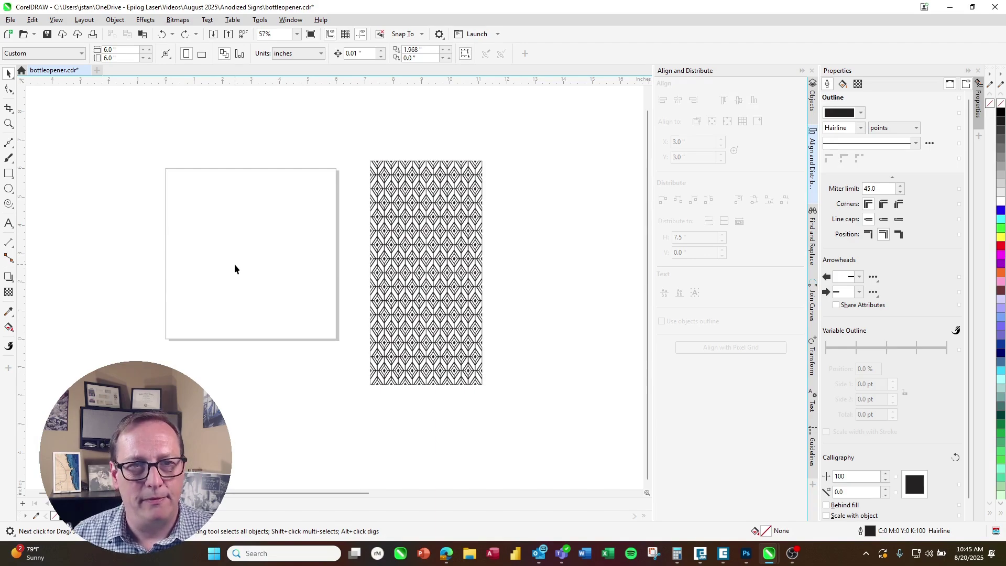
pyautogui.hotkey('ctrl', 'v')
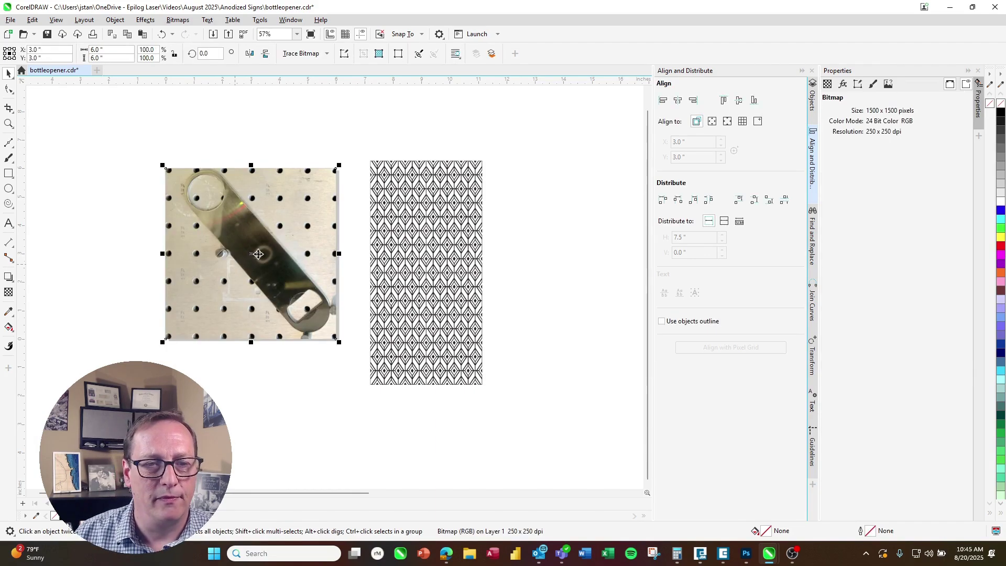
pyautogui.click(314, 147)
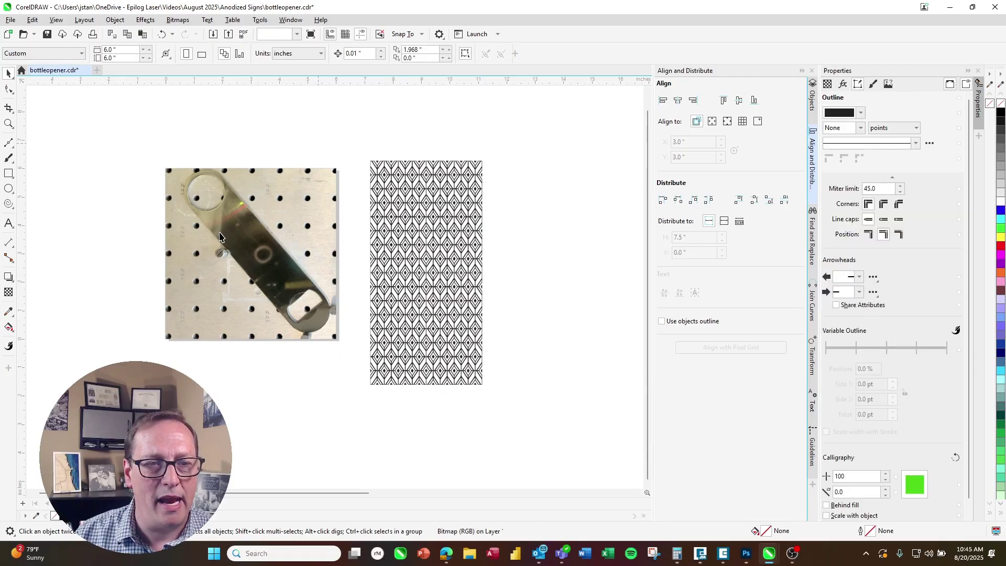
# Trace the bottle opener's outer contour over the photo as a closed Bézier curve about 5.14 × 5.69 inches.
pyautogui.scroll(2, 225, 255)
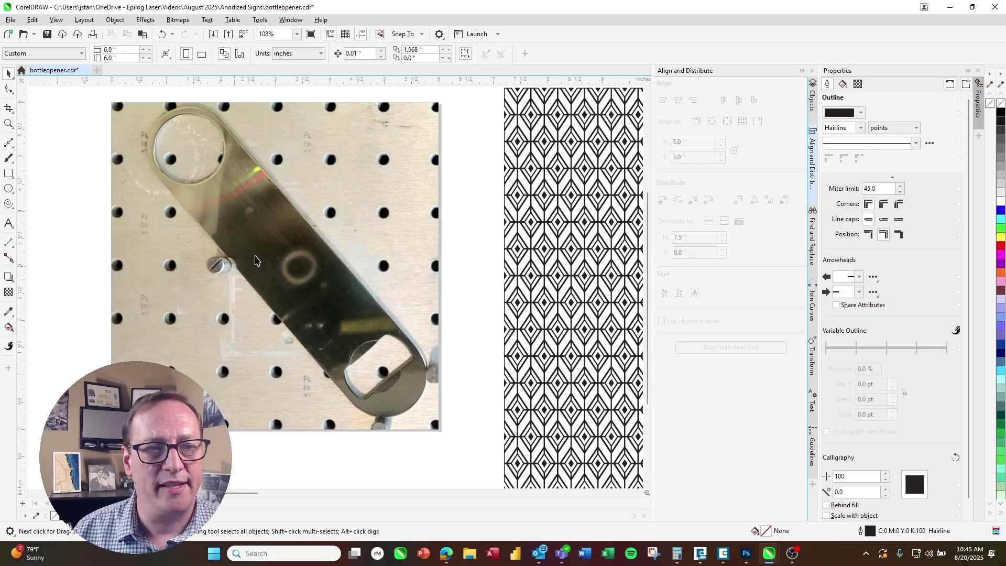
pyautogui.click(9, 144)
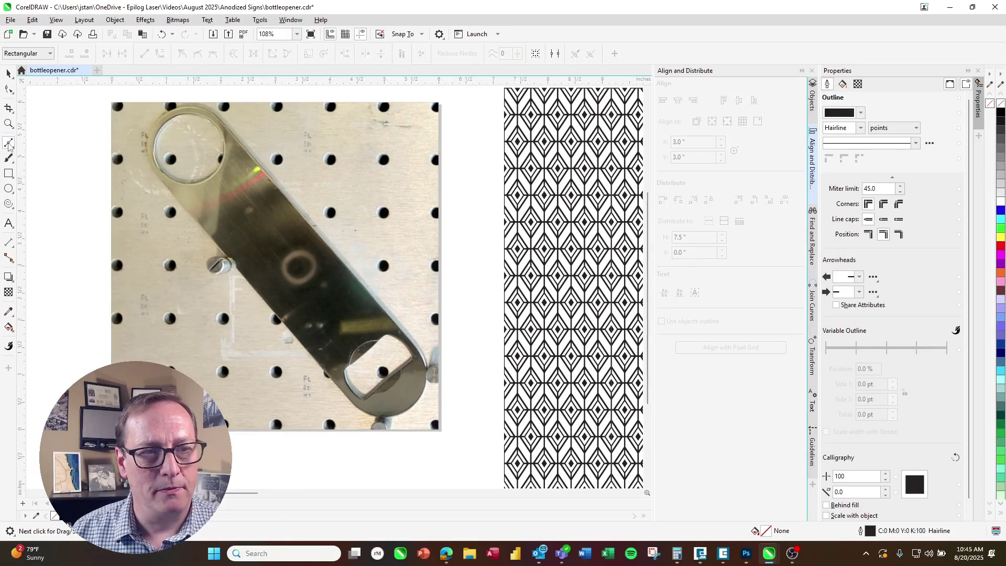
pyautogui.click(164, 113)
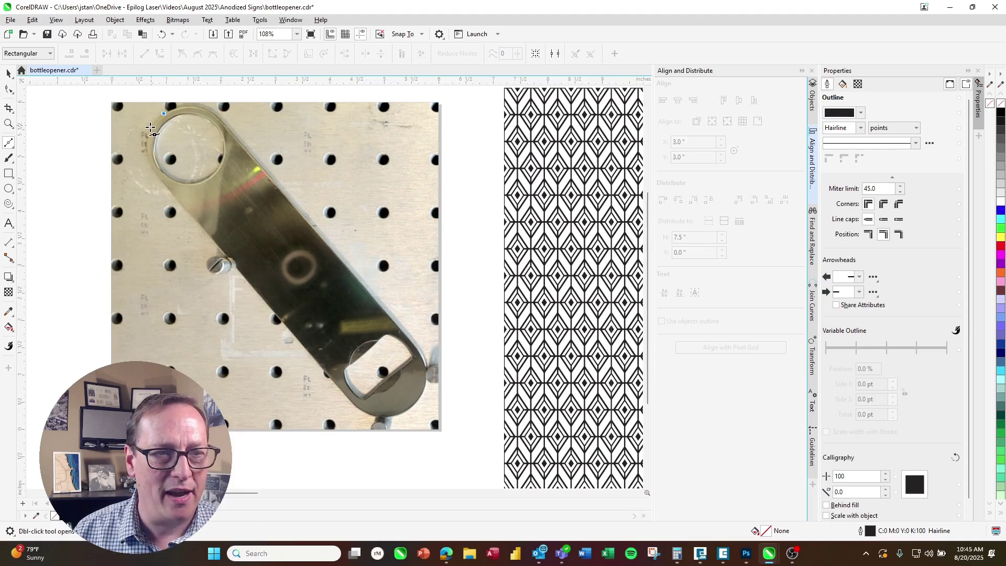
pyautogui.moveTo(149, 130); pyautogui.dragTo(152, 168)
pyautogui.click(169, 192)
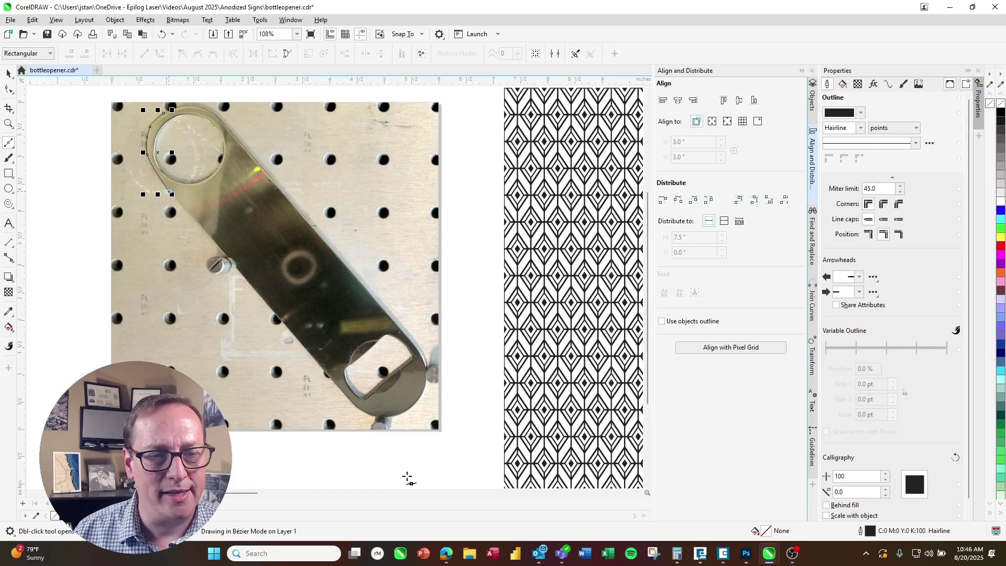
pyautogui.click(352, 405)
pyautogui.click(379, 418)
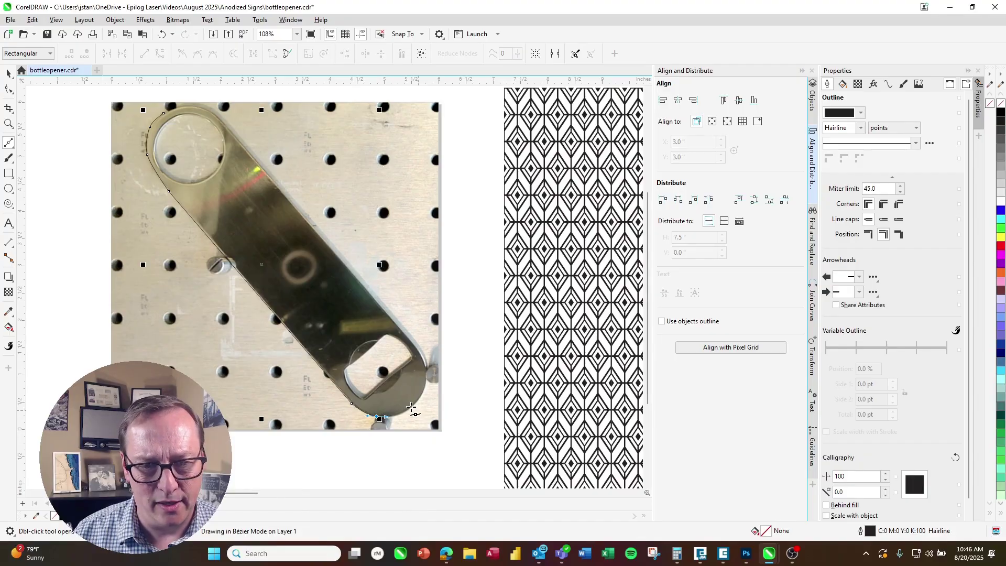
pyautogui.moveTo(412, 407)
pyautogui.mouseDown()
pyautogui.moveTo(427, 398)
pyautogui.moveTo(427, 366)
pyautogui.moveTo(427, 375)
pyautogui.mouseUp()
pyautogui.click(415, 343)
pyautogui.click(214, 113)
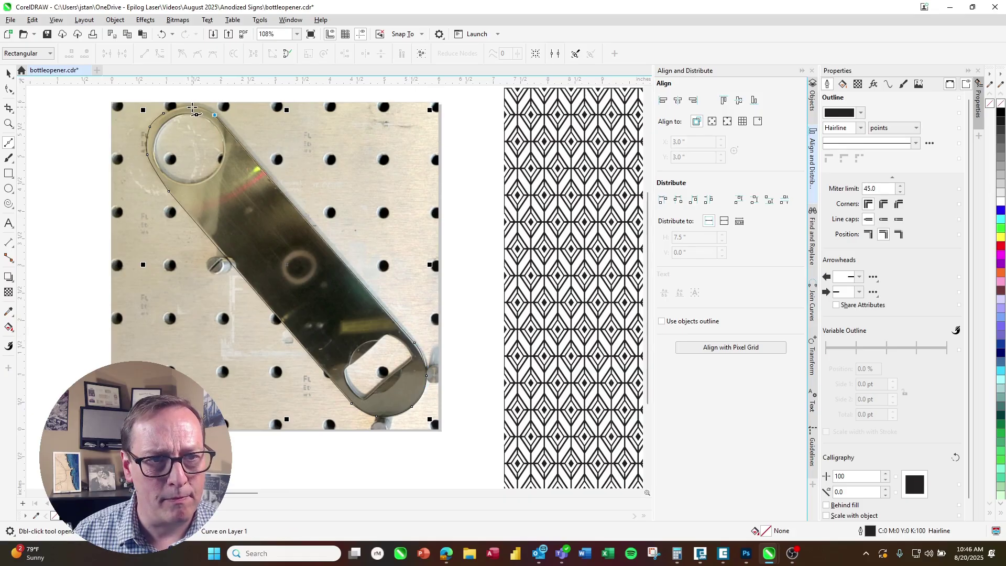
pyautogui.moveTo(166, 112); pyautogui.dragTo(165, 112)
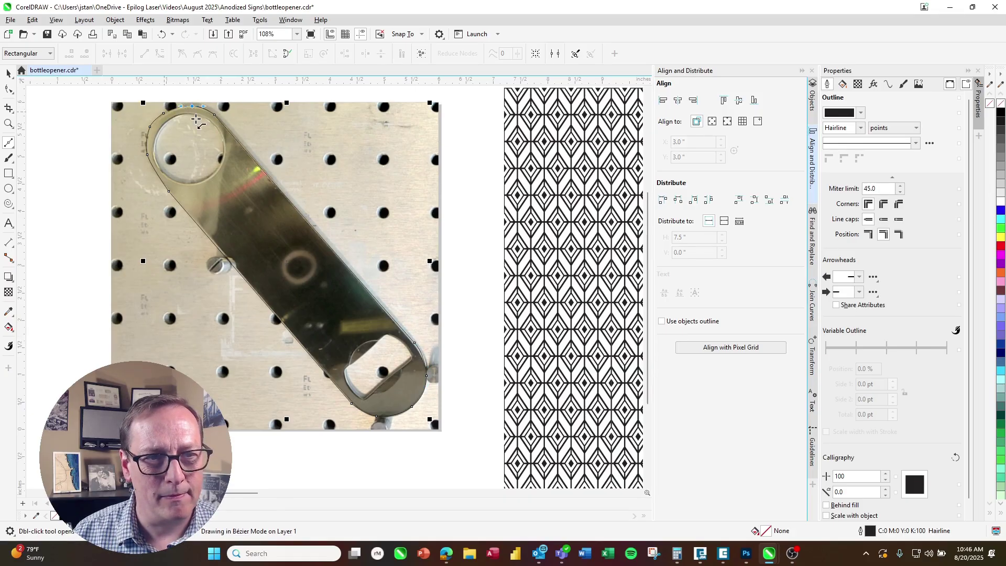
pyautogui.click(8, 73)
pyautogui.click(176, 152)
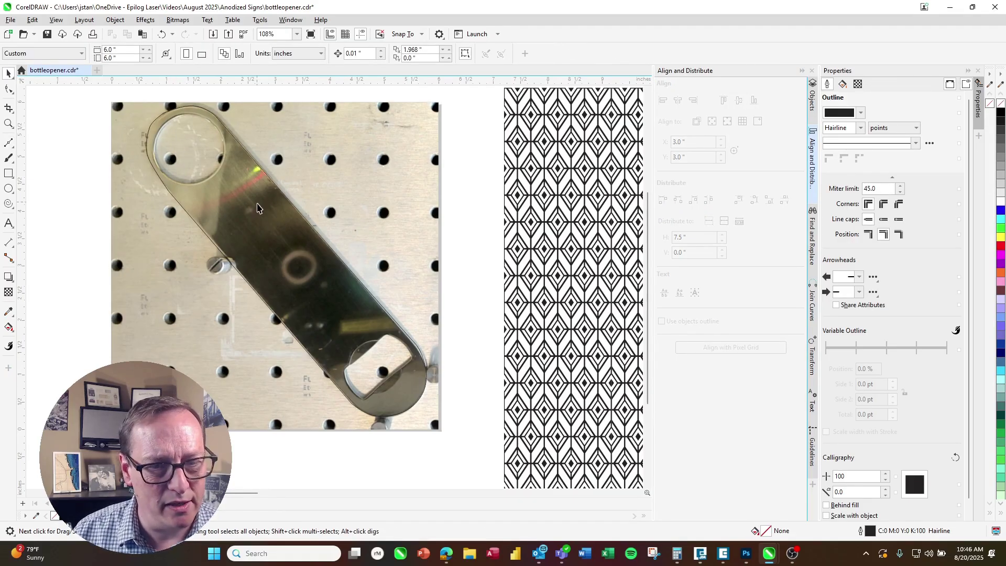
# Draw an ellipse over the opener's round hole and stretch it to match the hole's edge, about 1.31 × 1.3 inches.
pyautogui.click(8, 189)
pyautogui.moveTo(156, 120); pyautogui.dragTo(228, 185)
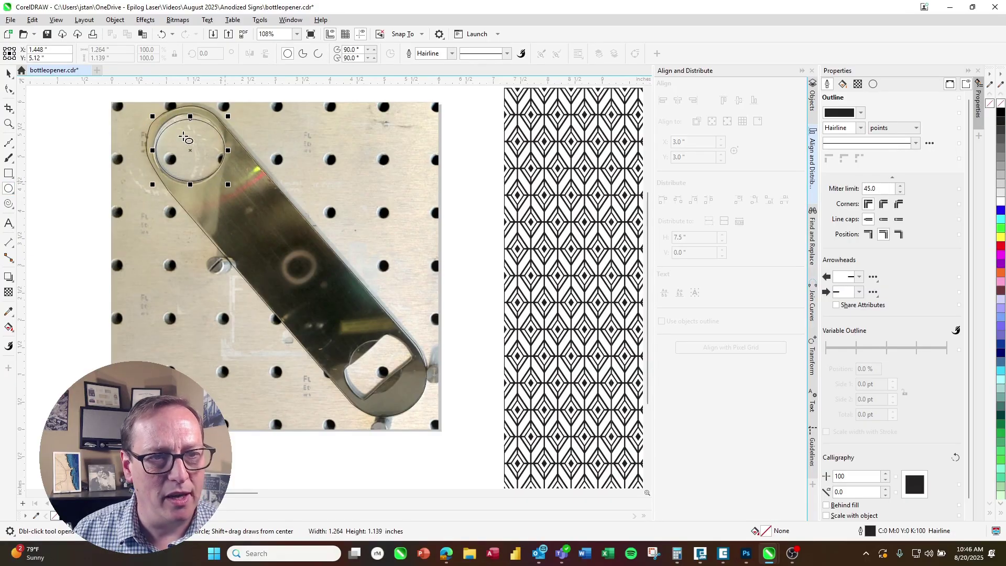
pyautogui.press('F10')
pyautogui.moveTo(189, 118); pyautogui.dragTo(189, 111)
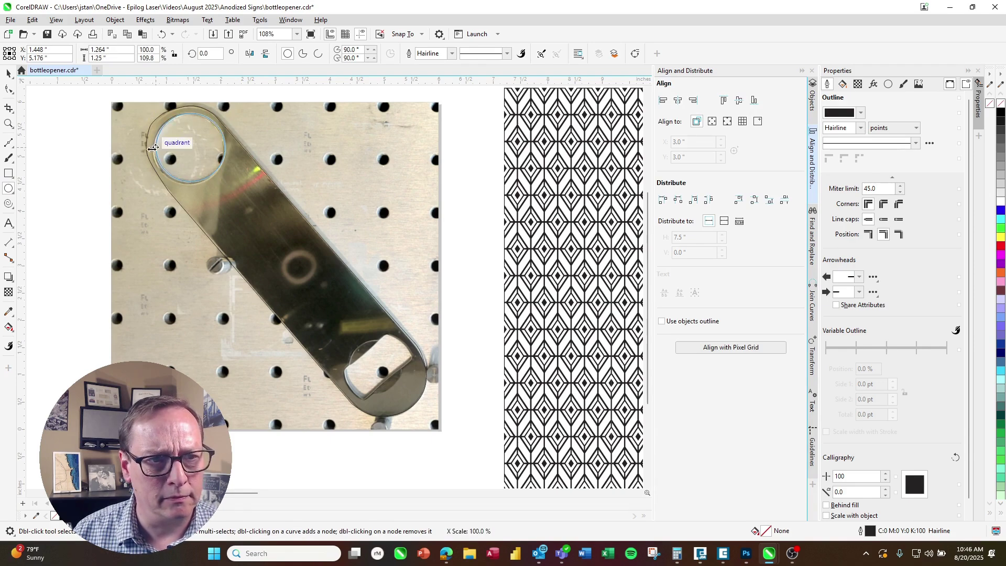
pyautogui.scroll(3, 153, 148)
pyautogui.moveTo(145, 159); pyautogui.dragTo(139, 159)
pyautogui.moveTo(235, 248); pyautogui.dragTo(232, 256)
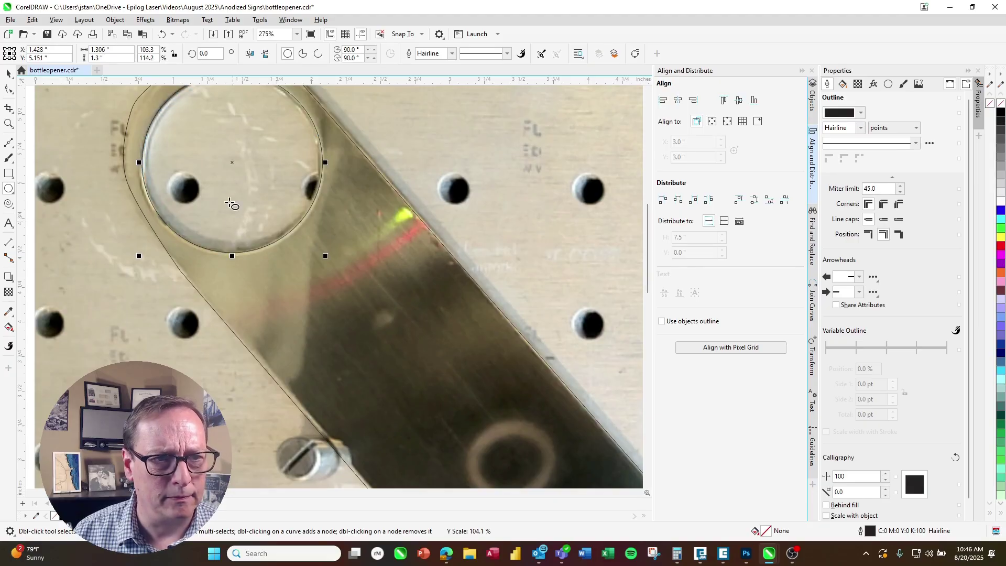
pyautogui.scroll(-5, 239, 223)
pyautogui.click(472, 472)
# Trace the bottle-cap opening at the opener's lower end as a closed Bézier curve, about 1.23 × 1.19 inches.
pyautogui.scroll(4, 461, 367)
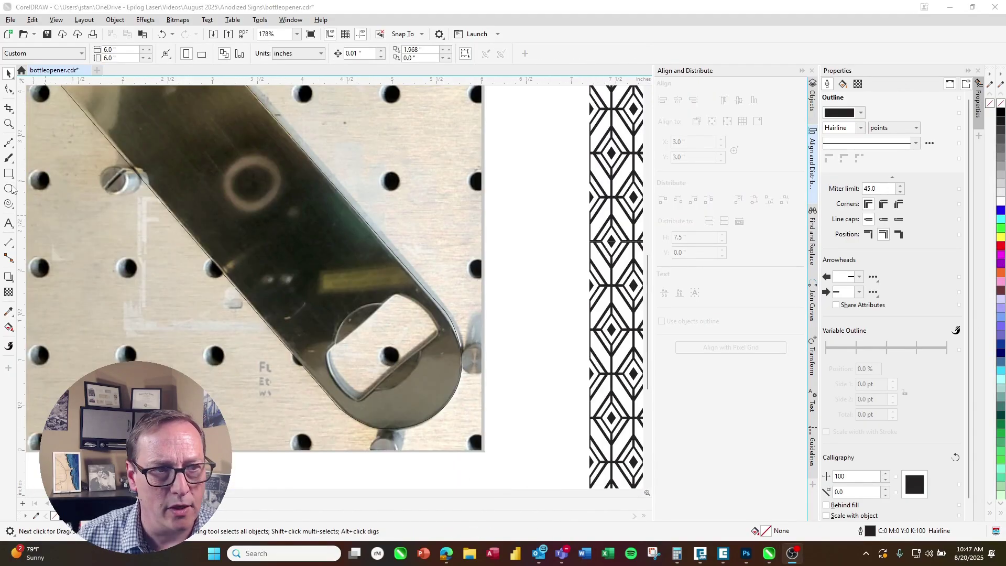
pyautogui.click(8, 142)
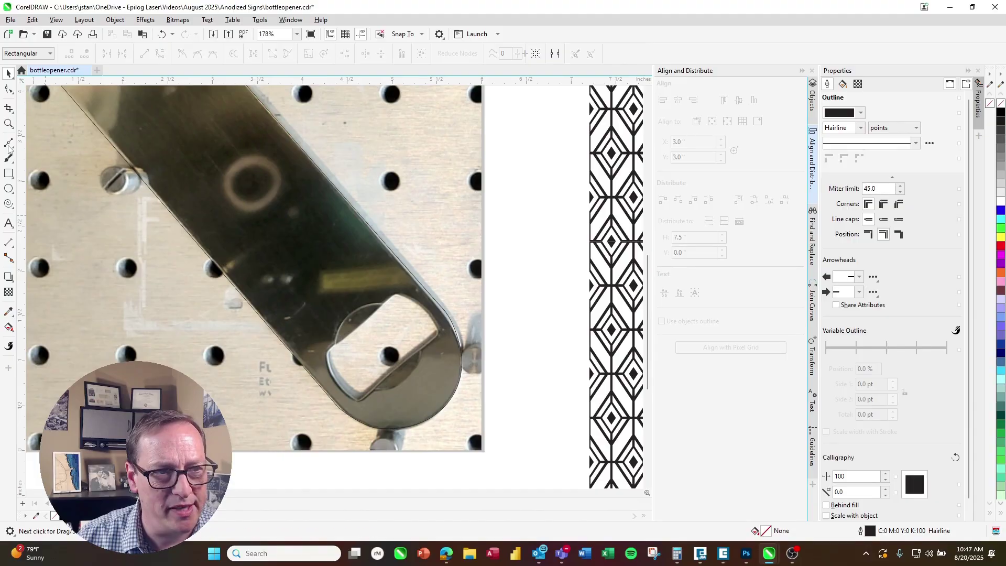
pyautogui.click(395, 294)
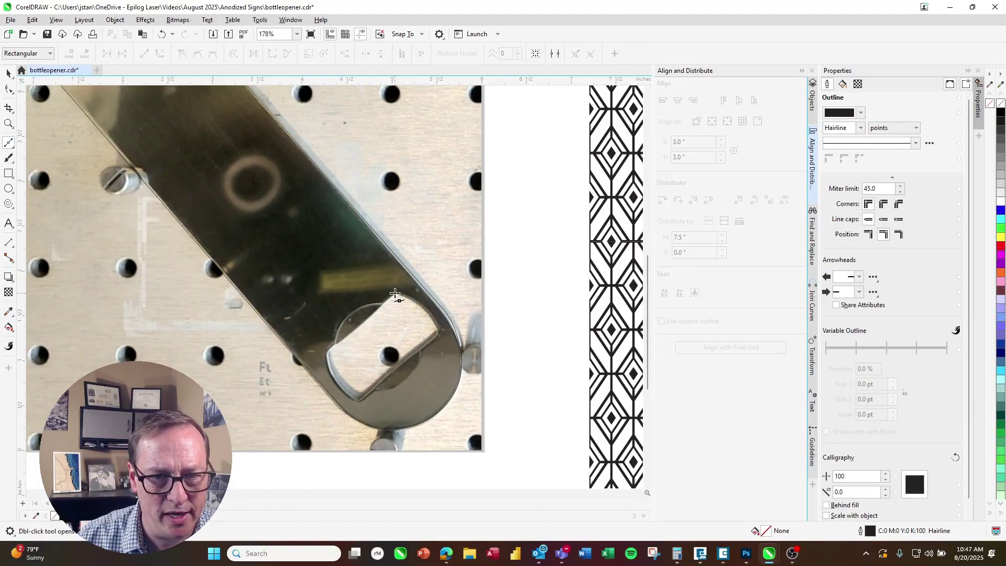
pyautogui.moveTo(362, 326)
pyautogui.mouseDown()
pyautogui.moveTo(332, 349)
pyautogui.moveTo(331, 366)
pyautogui.moveTo(356, 401)
pyautogui.mouseUp()
pyautogui.press('space')
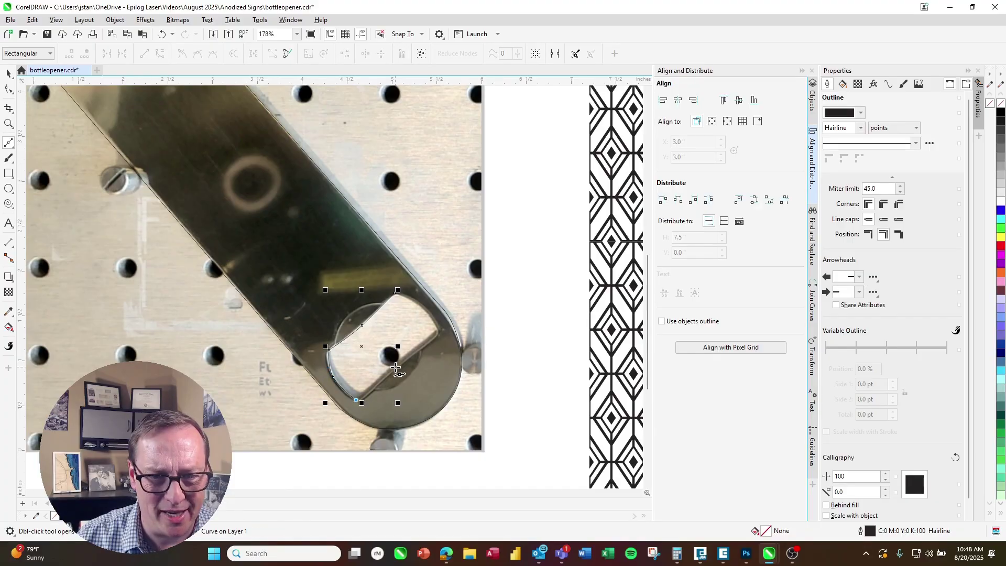
pyautogui.moveTo(397, 365); pyautogui.dragTo(404, 359)
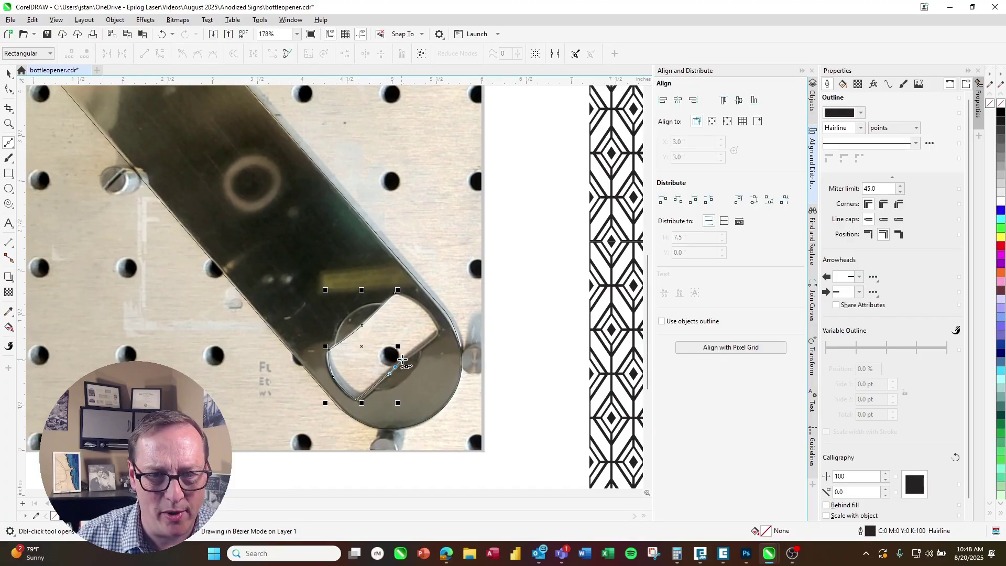
pyautogui.click(439, 331)
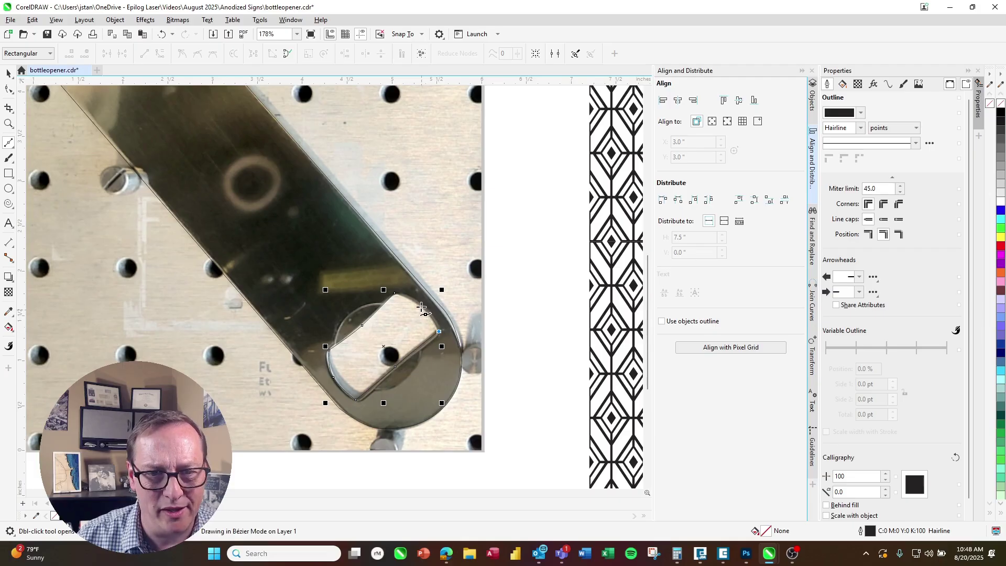
pyautogui.click(394, 292)
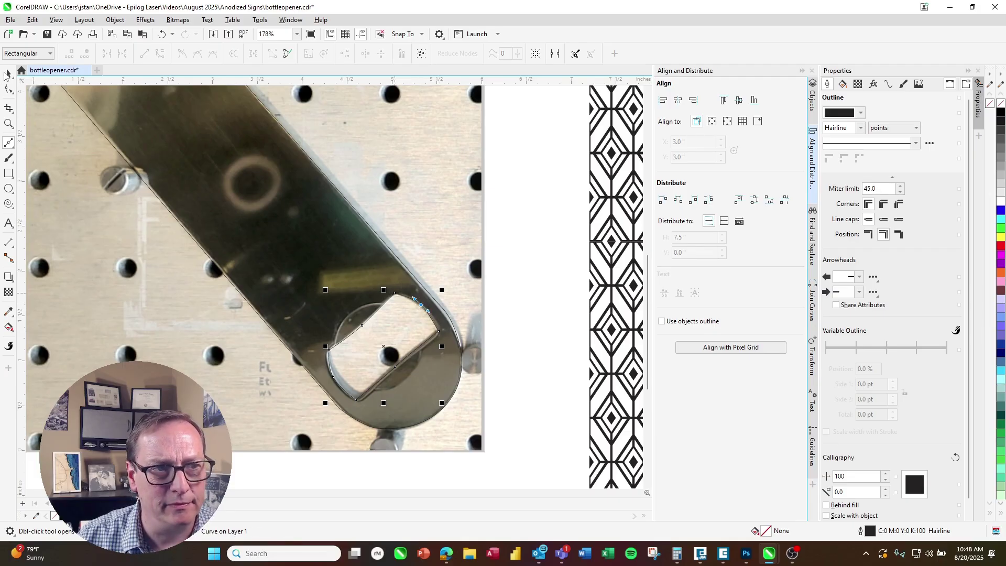
pyautogui.click(7, 75)
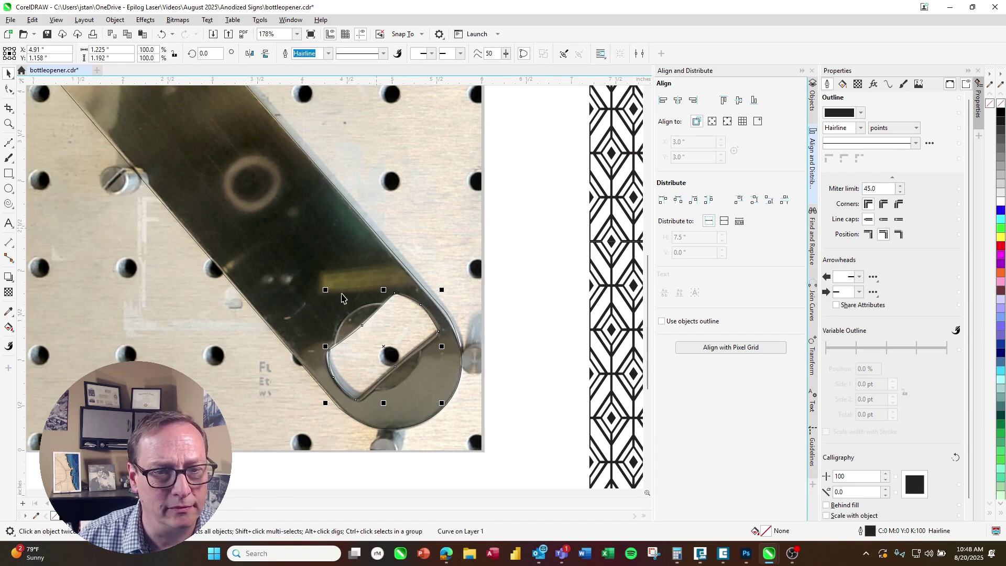
# Trim the ellipse and the cap opening out of the opener's outer contour, checking the cutouts with a temporary black fill.
pyautogui.scroll(-1, 342, 306)
pyautogui.scroll(-2, 343, 311)
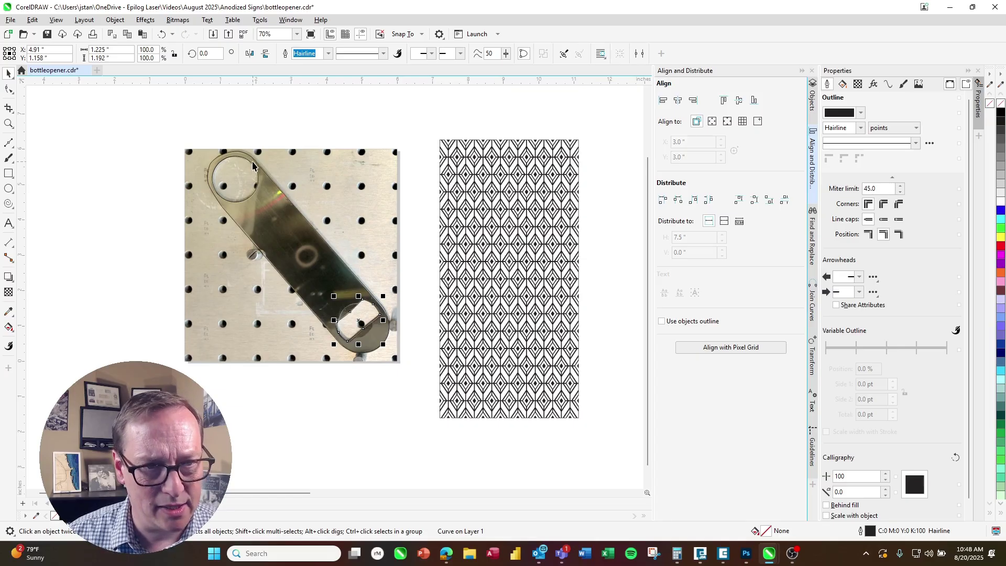
pyautogui.click(284, 200)
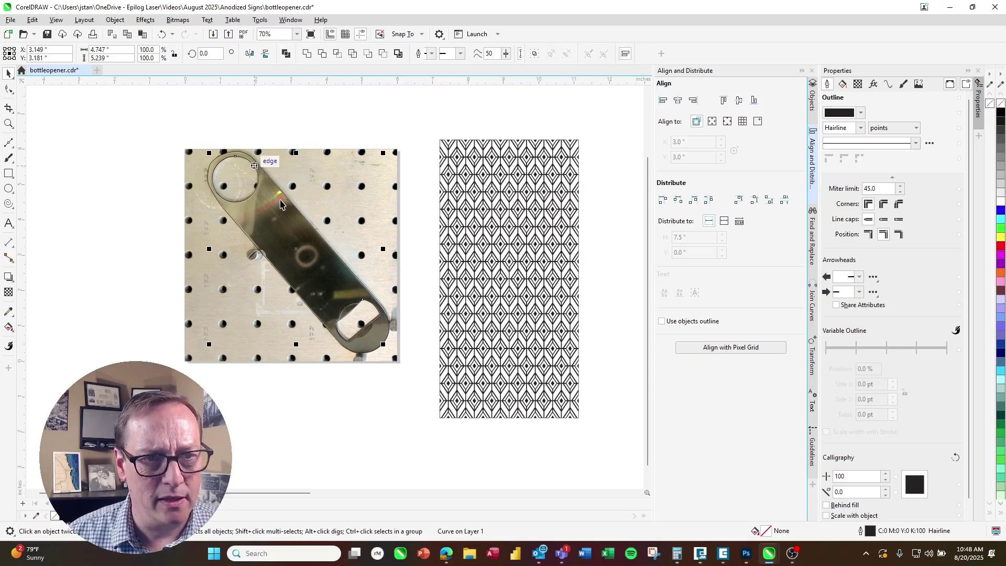
pyautogui.keyDown('shift'); pyautogui.click(285, 198); pyautogui.keyUp('shift')
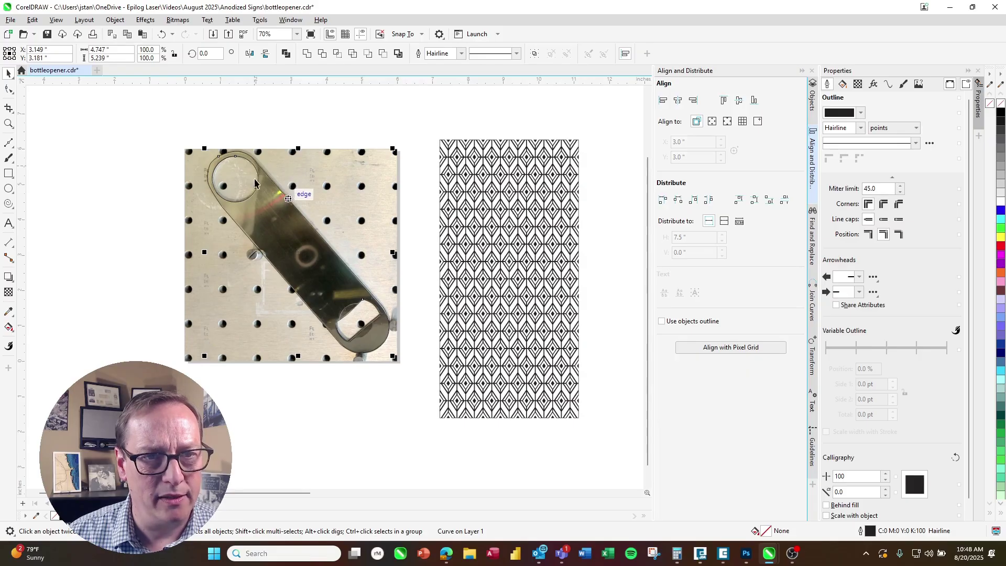
pyautogui.click(323, 55)
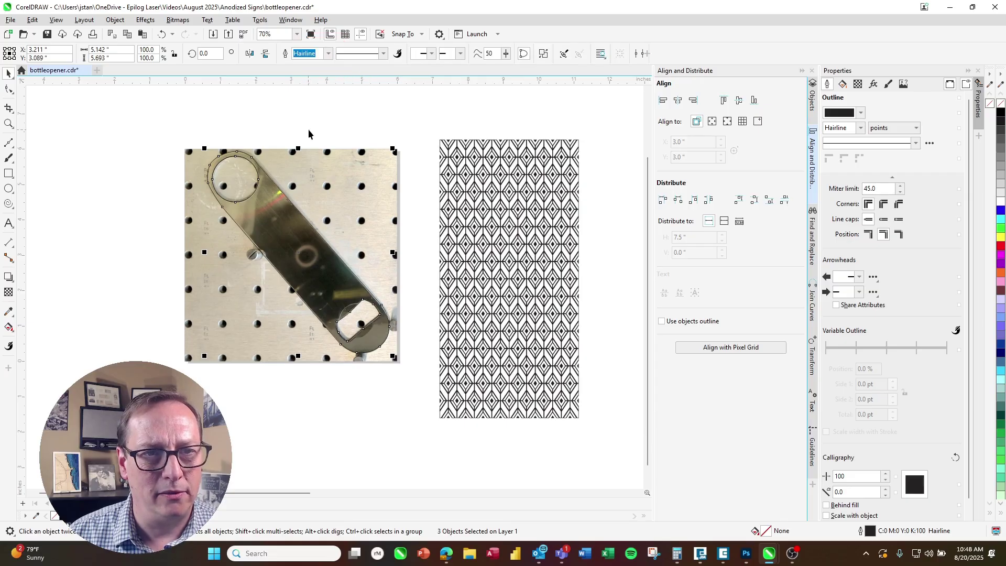
pyautogui.click(1001, 116)
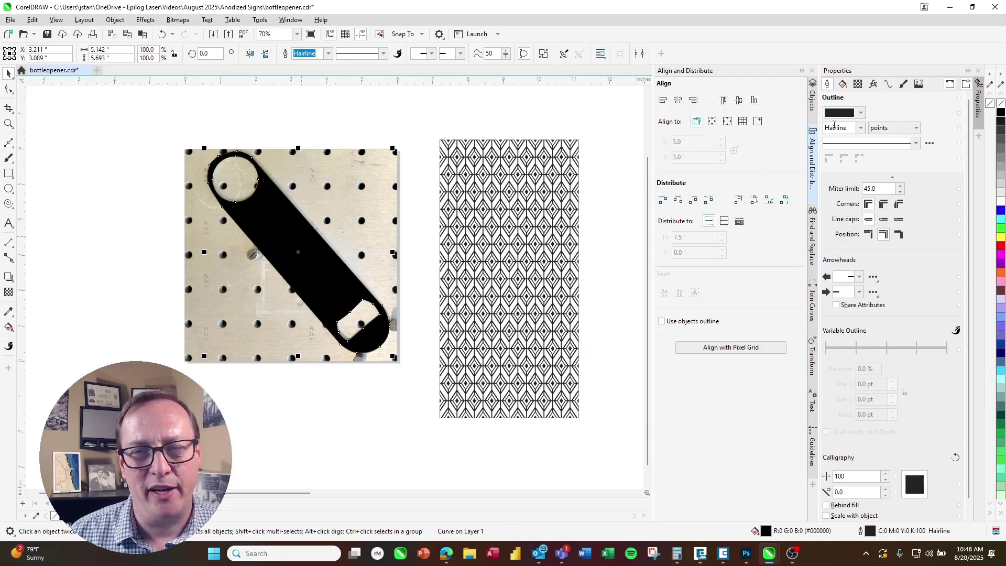
pyautogui.click(1001, 104)
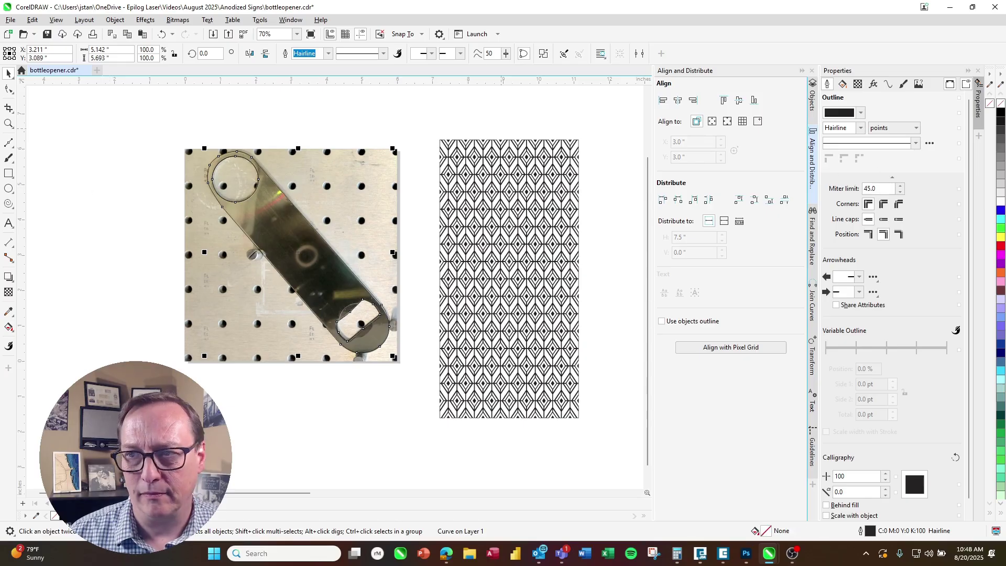
# Remove the outlines from the trimmed opener shape, the round-hole ellipse and the cap-opening curve.
pyautogui.rightClick(1001, 107)
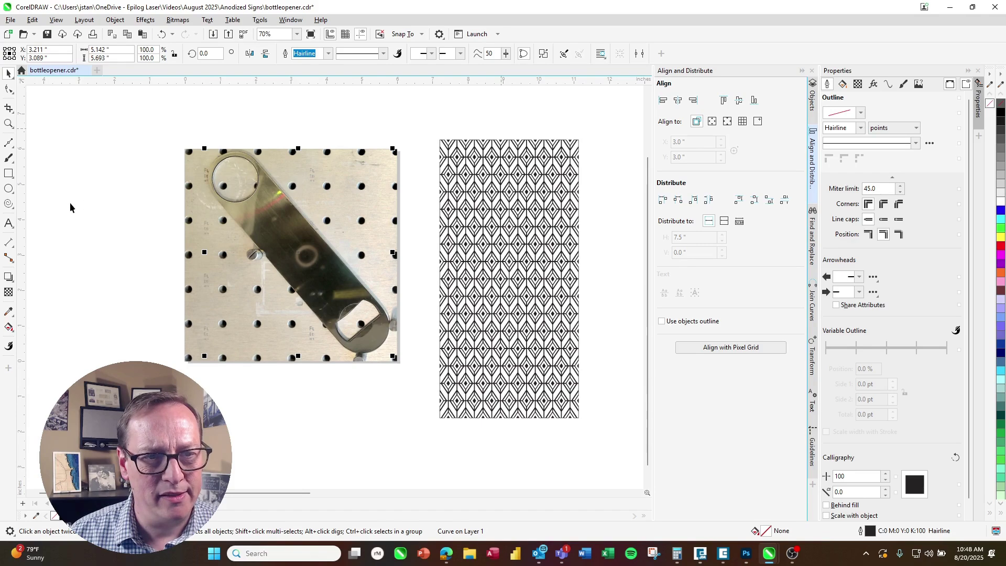
pyautogui.click(228, 162)
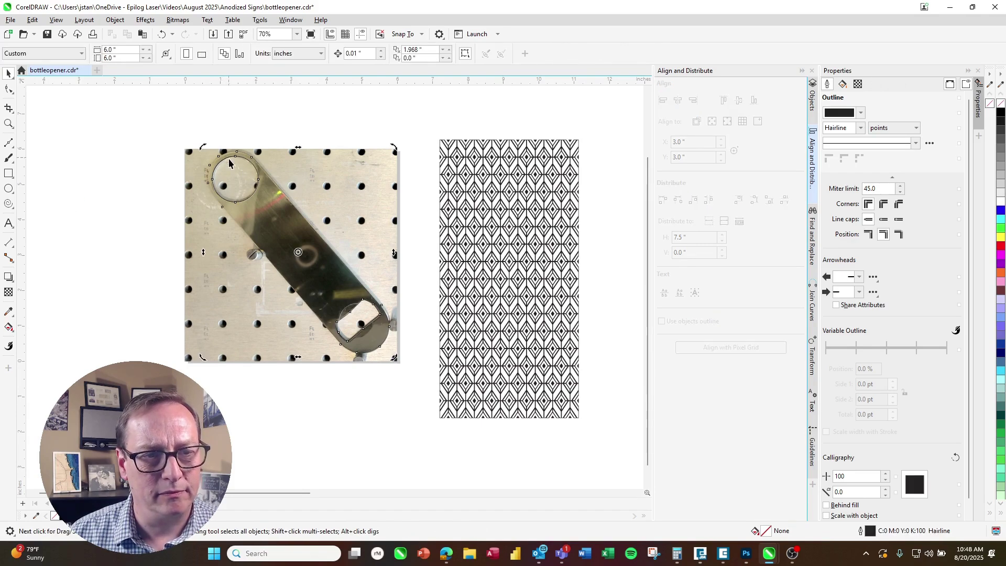
pyautogui.click(225, 158)
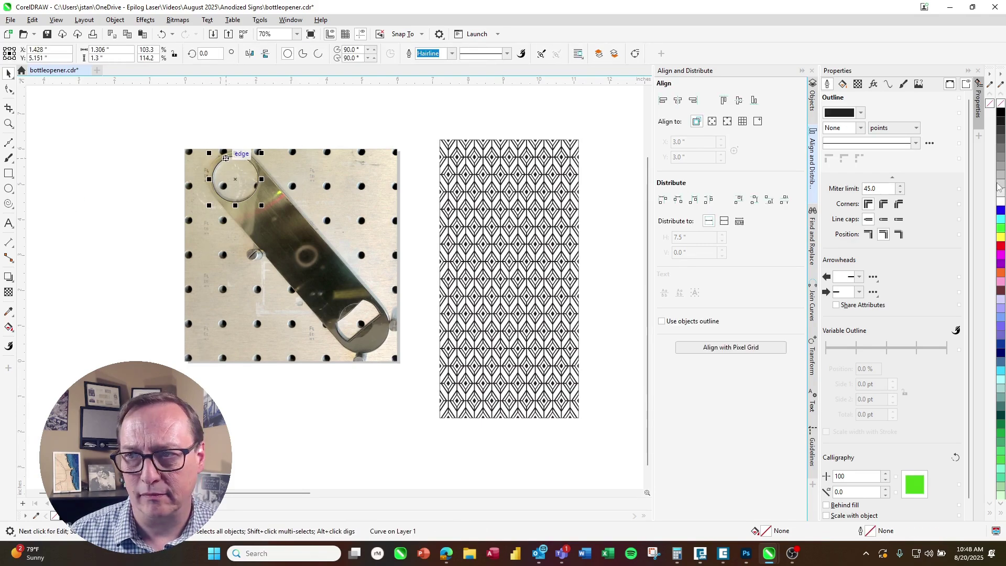
pyautogui.rightClick(1001, 104)
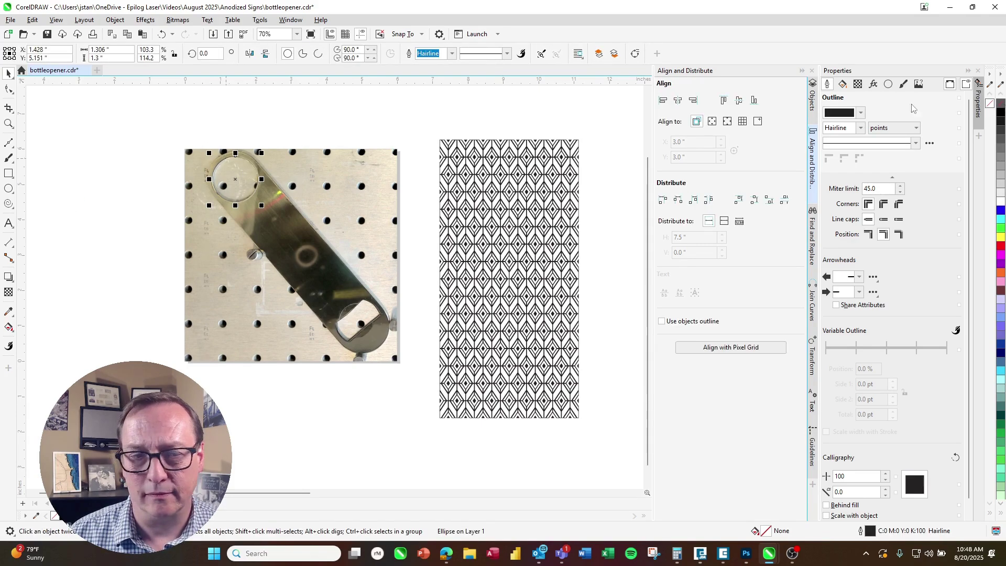
pyautogui.click(380, 317)
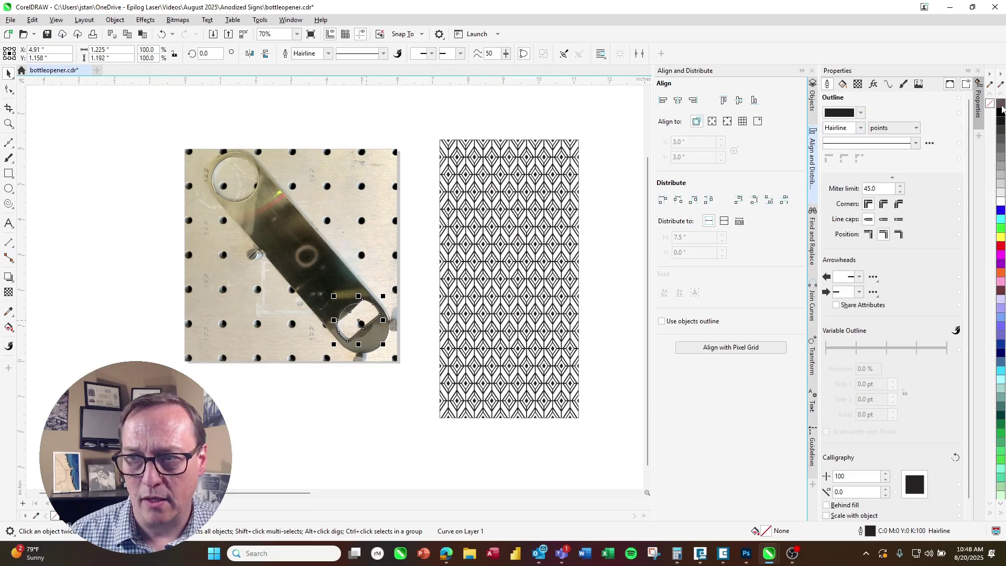
# Rotate the diamond pattern about 37.4 degrees so it lines up with the slanted bottle opener.
pyautogui.click(484, 183)
pyautogui.click(483, 198)
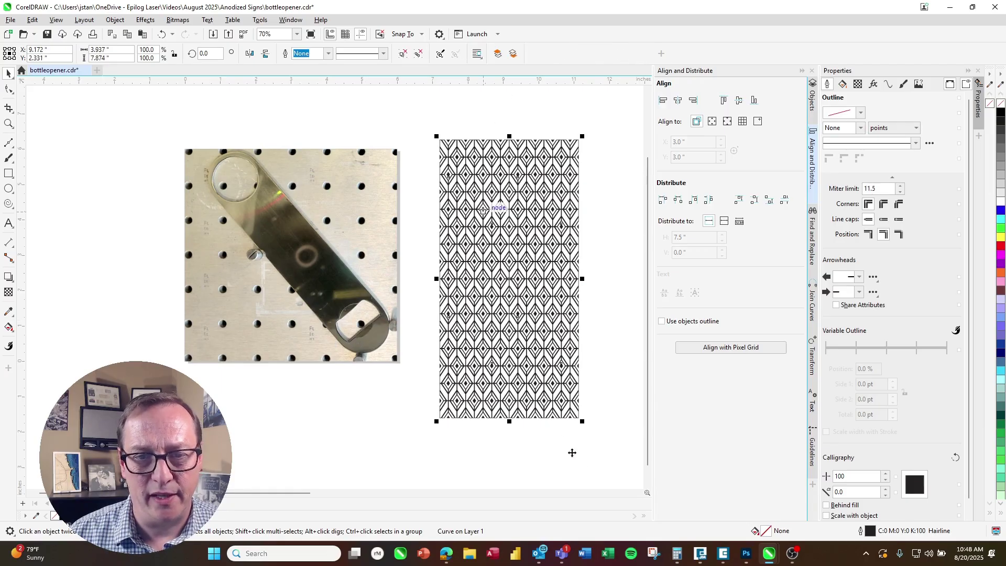
pyautogui.moveTo(584, 426); pyautogui.dragTo(641, 342)
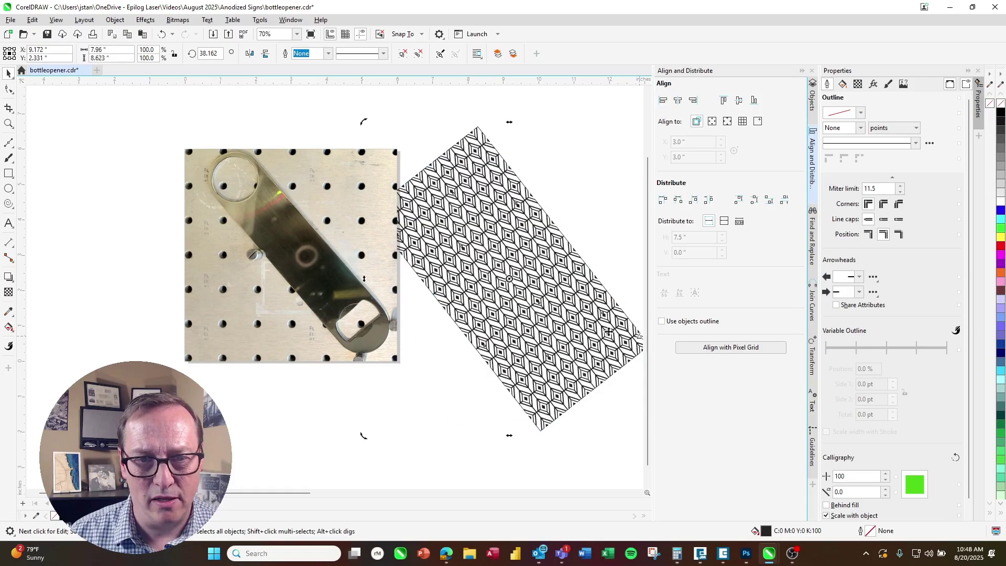
pyautogui.moveTo(580, 299); pyautogui.dragTo(545, 301)
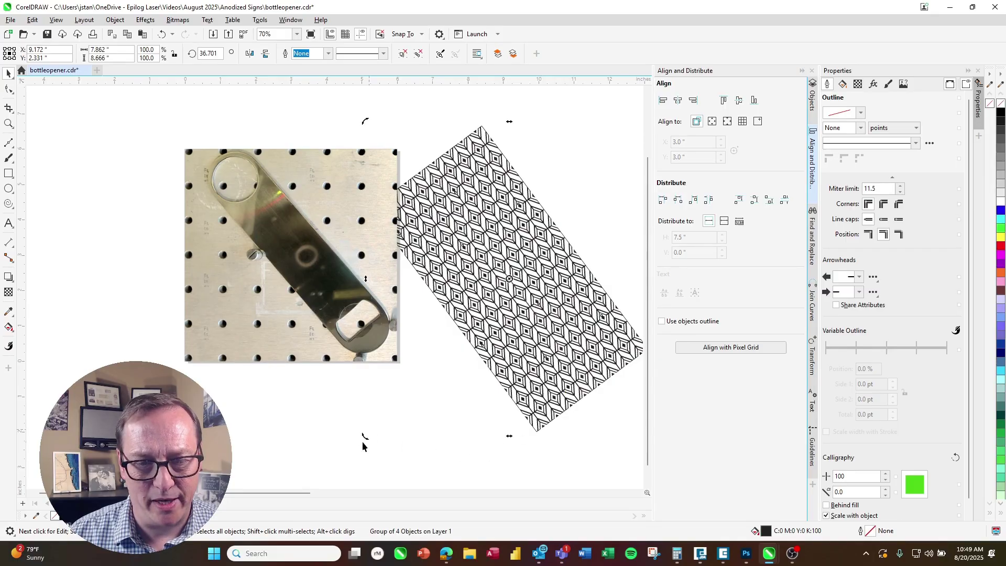
pyautogui.moveTo(366, 440); pyautogui.dragTo(365, 440)
# PowerClip the rotated diamond pattern inside the trimmed bottle opener shape.
pyautogui.click(453, 227)
pyautogui.rightClick(453, 223)
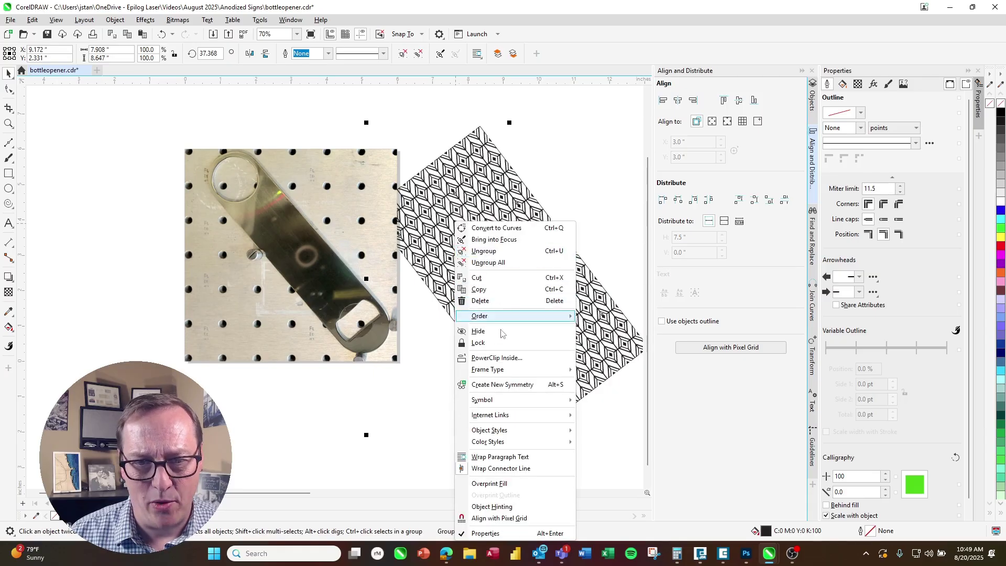
pyautogui.click(497, 358)
pyautogui.click(338, 263)
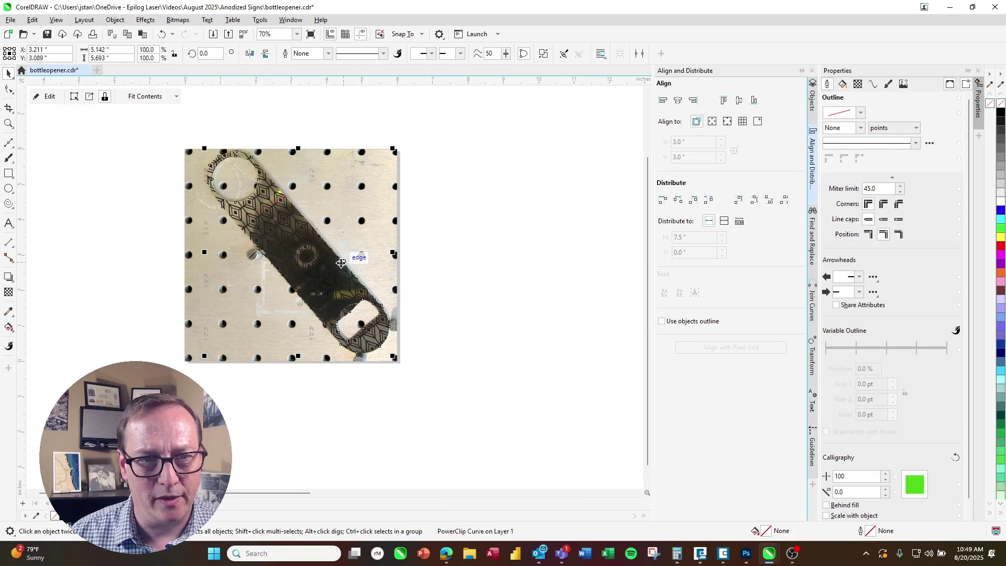
# Delete the background camera image of the bottle opener, leaving the patterned shape in place.
pyautogui.click(162, 254)
pyautogui.click(345, 200)
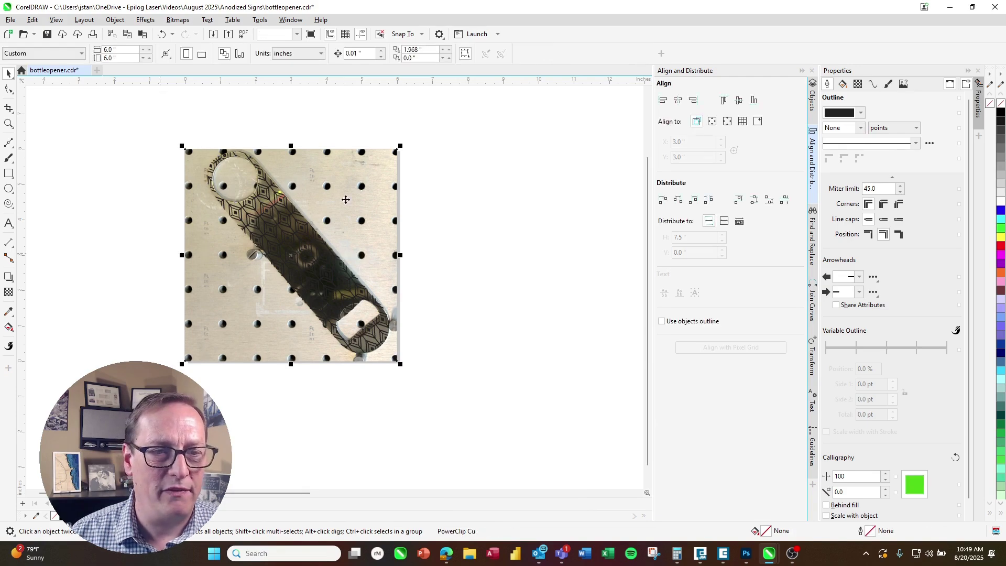
pyautogui.press('Delete')
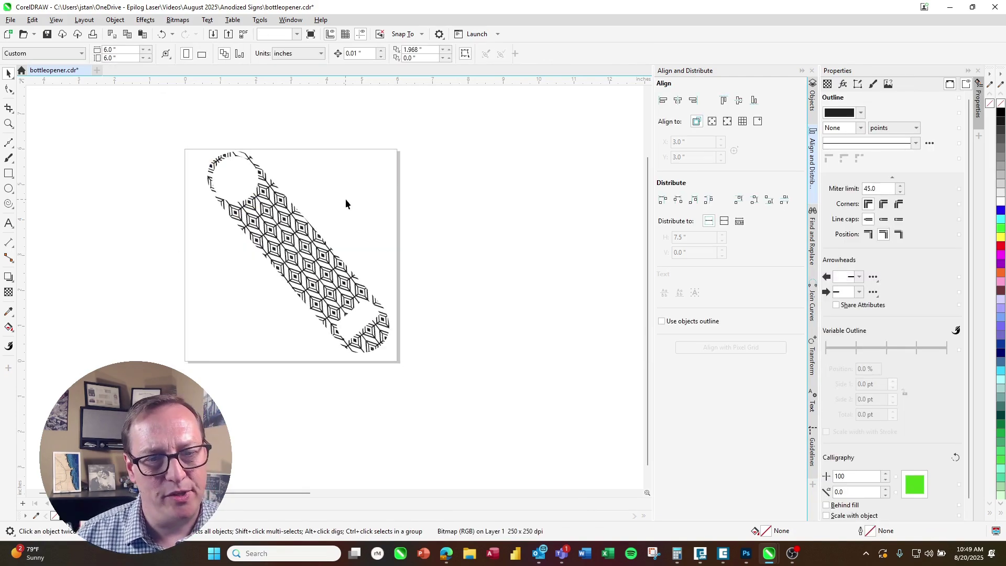
# Print the current document with the patterned opener to the Epilog Engraver, sending it to Epilog Dashboard.
pyautogui.click(272, 235)
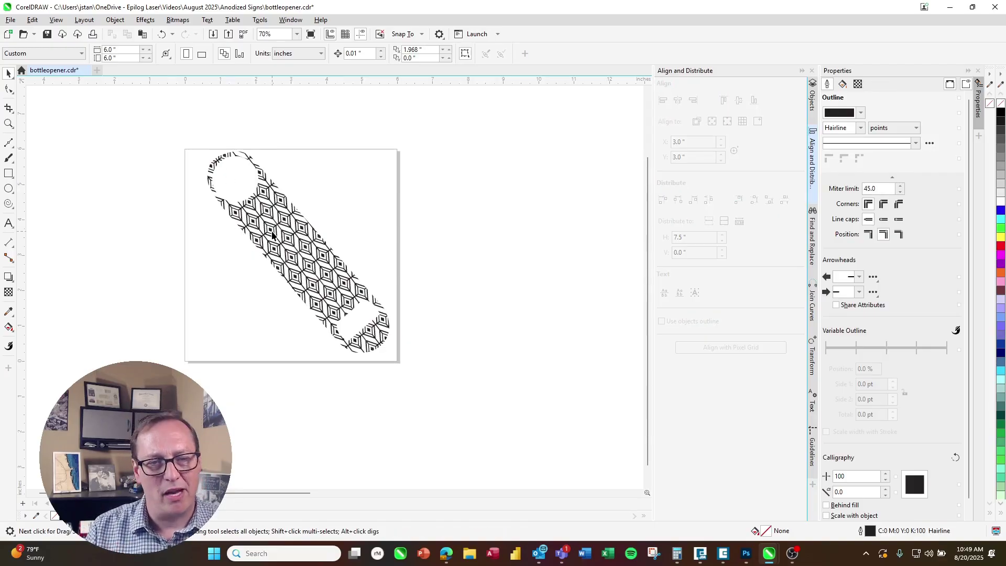
pyautogui.click(305, 266)
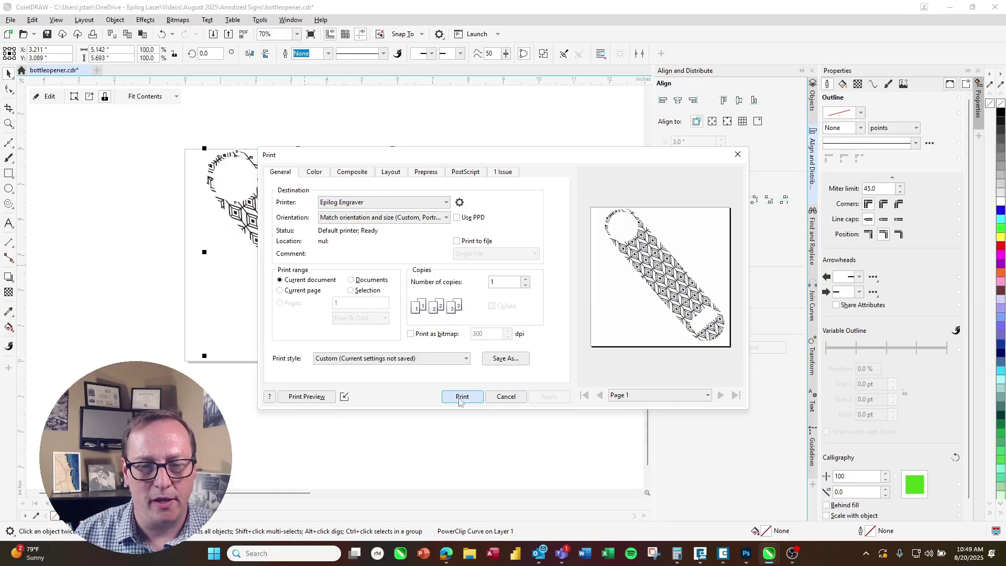
pyautogui.press('Return')
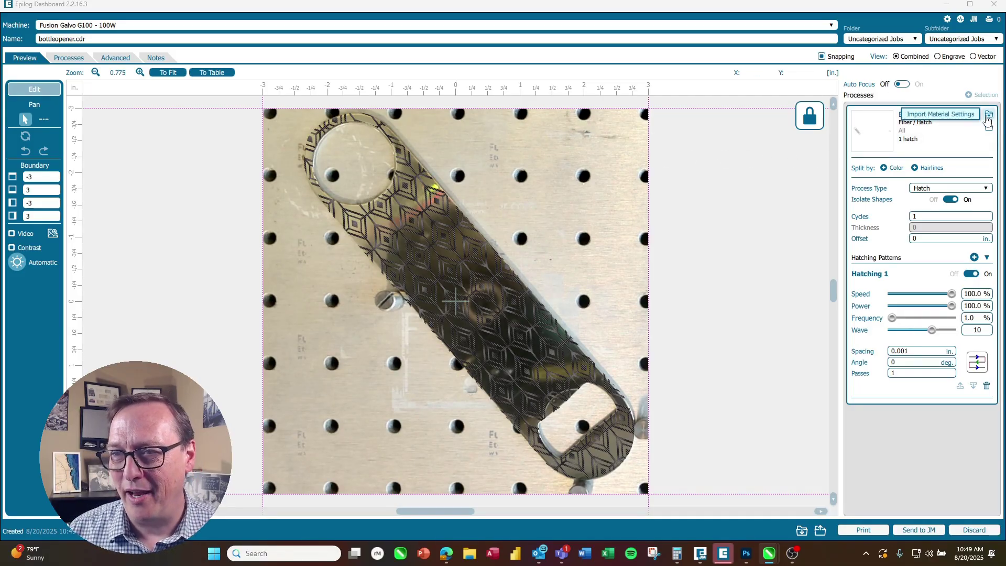
# Import the hatch material setting "[F254] Metal Polish - Single Pass" into the job's process.
pyautogui.click(988, 119)
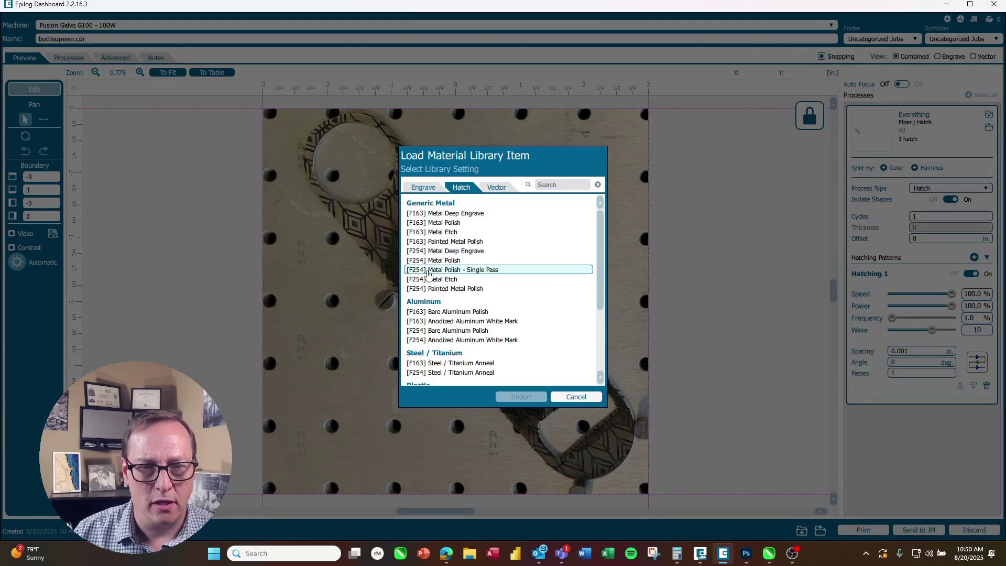
pyautogui.click(438, 271)
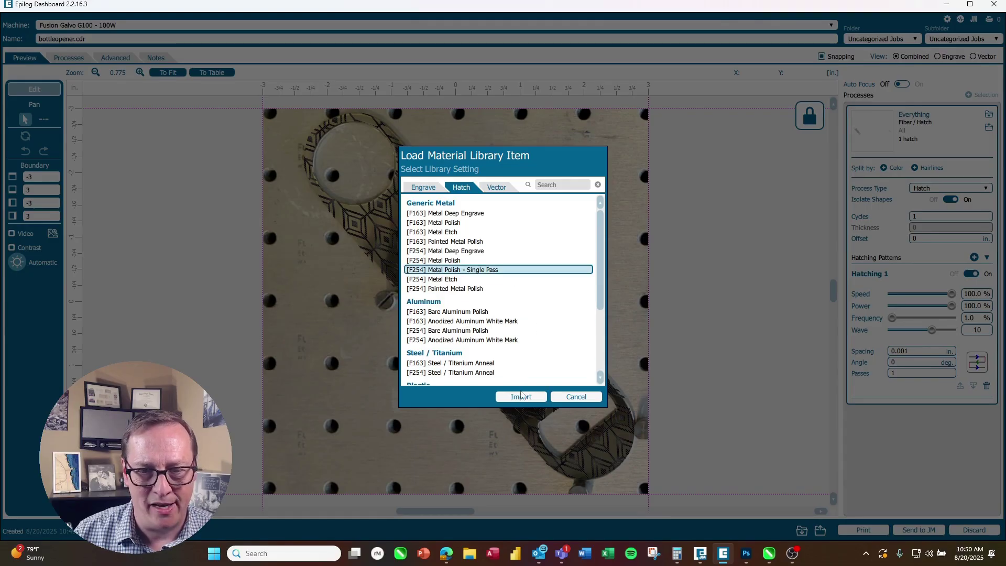
pyautogui.click(518, 398)
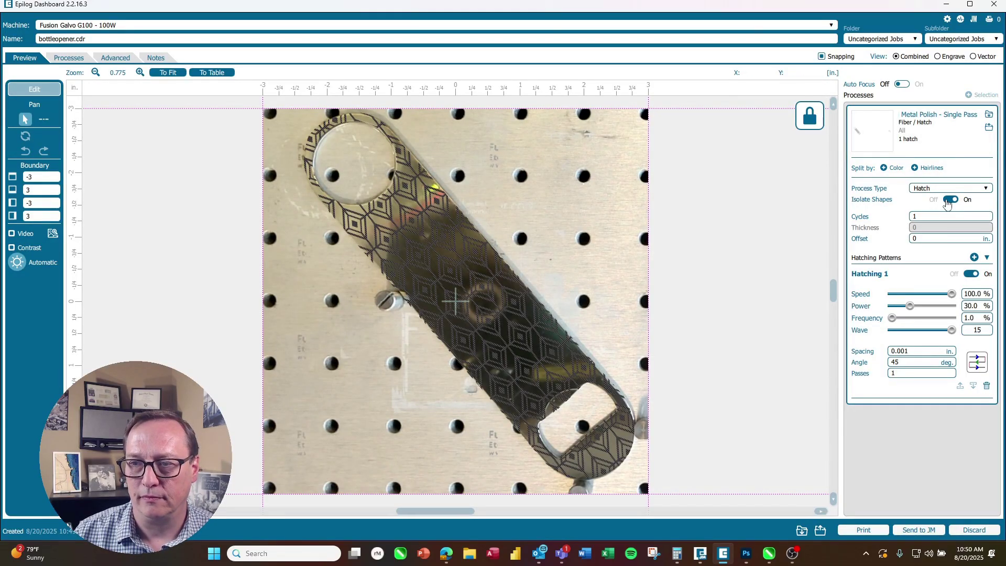
# Turn off Isolate Shapes for the hatch process and send the bottleopener.cdr job to the laser.
pyautogui.click(949, 200)
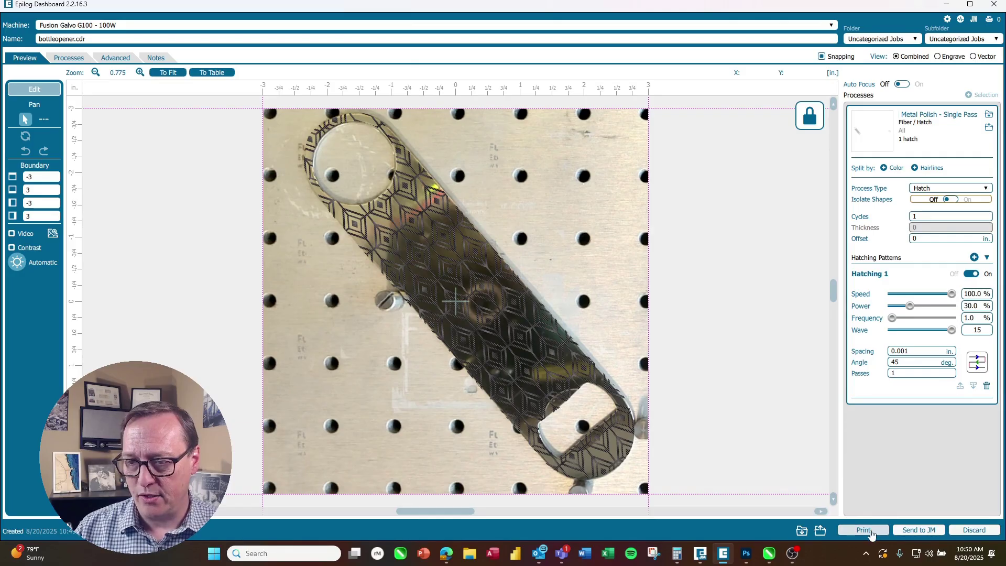
pyautogui.click(871, 531)
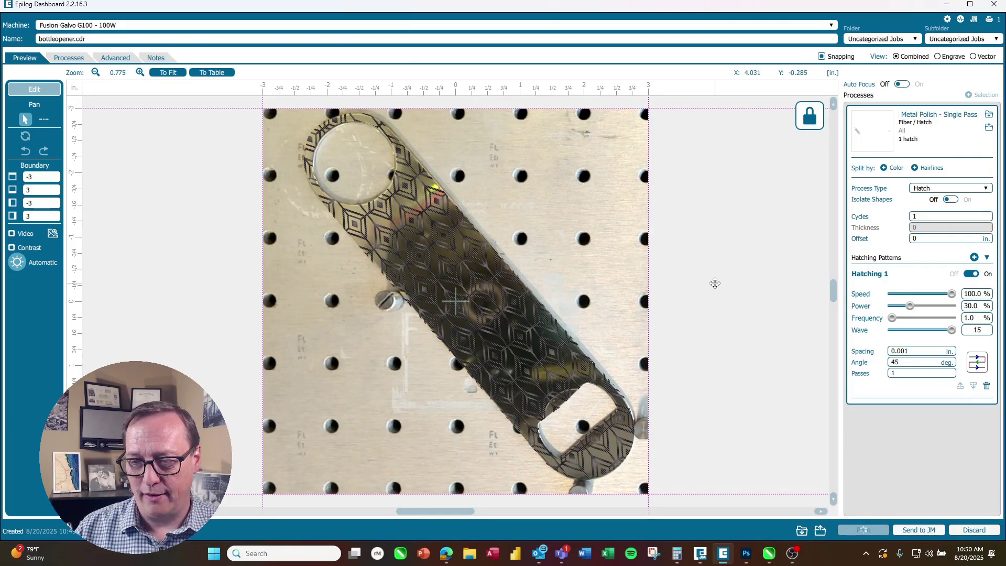